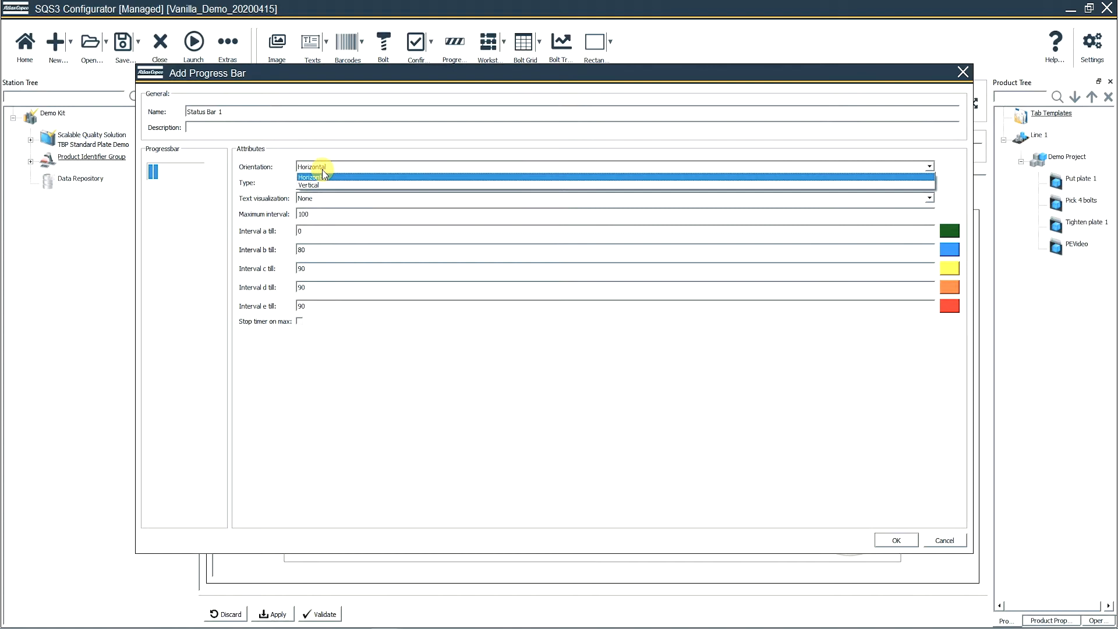
Set Status Bar 1's orientation to Horizontal and the limits of intervals b, c and d to 25, 75 and 80.
click(323, 170)
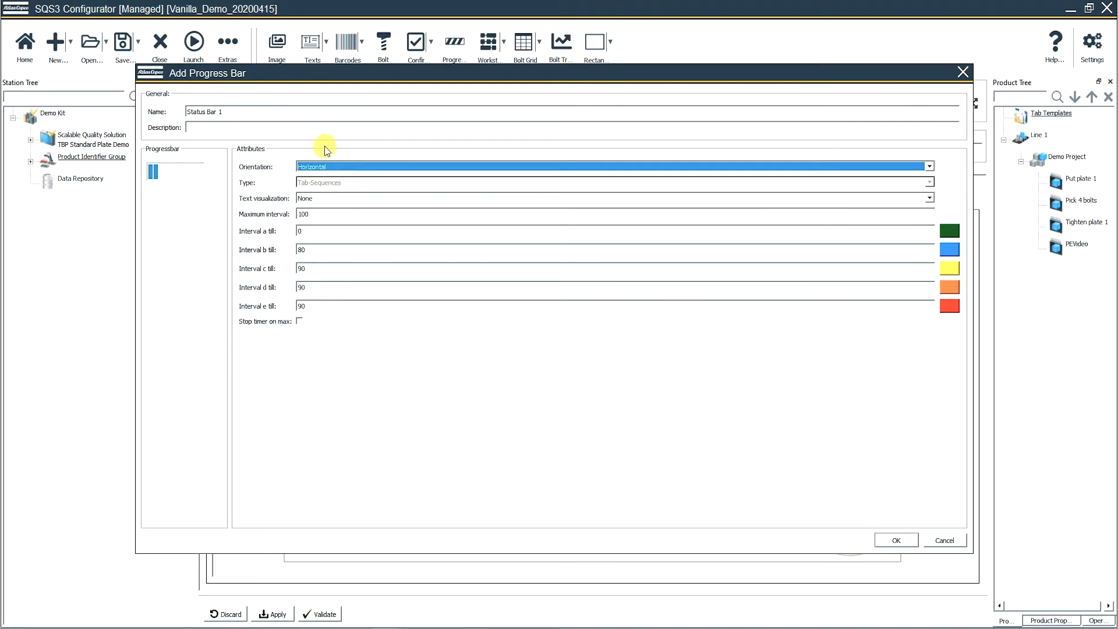
double_click(298, 214)
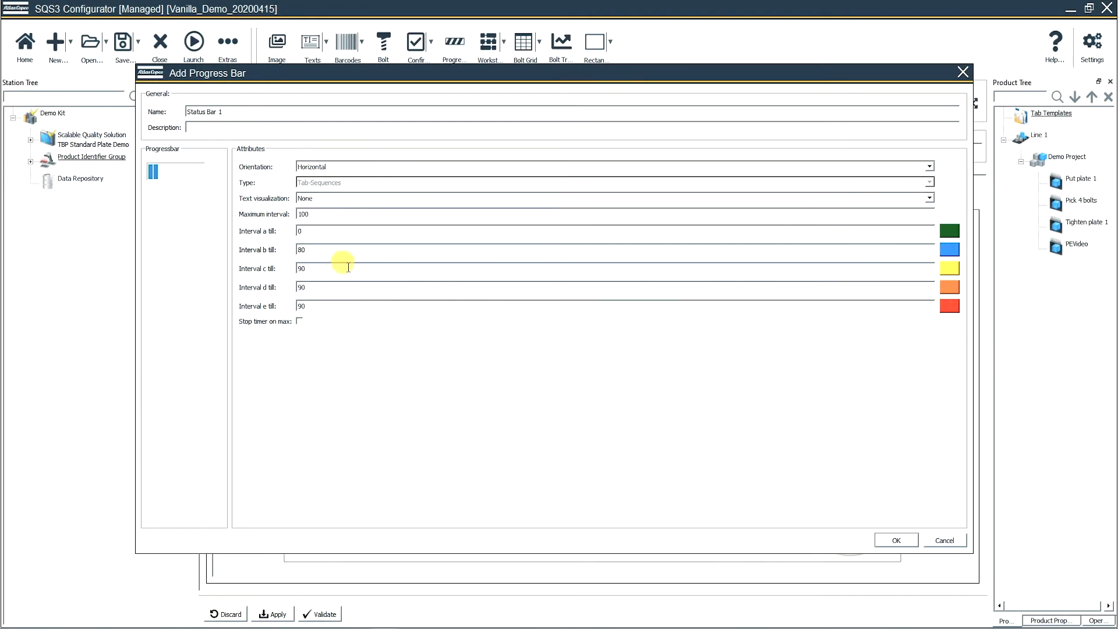
click(311, 250)
drag(308, 250, 275, 250)
drag(315, 267, 282, 265)
text(75)
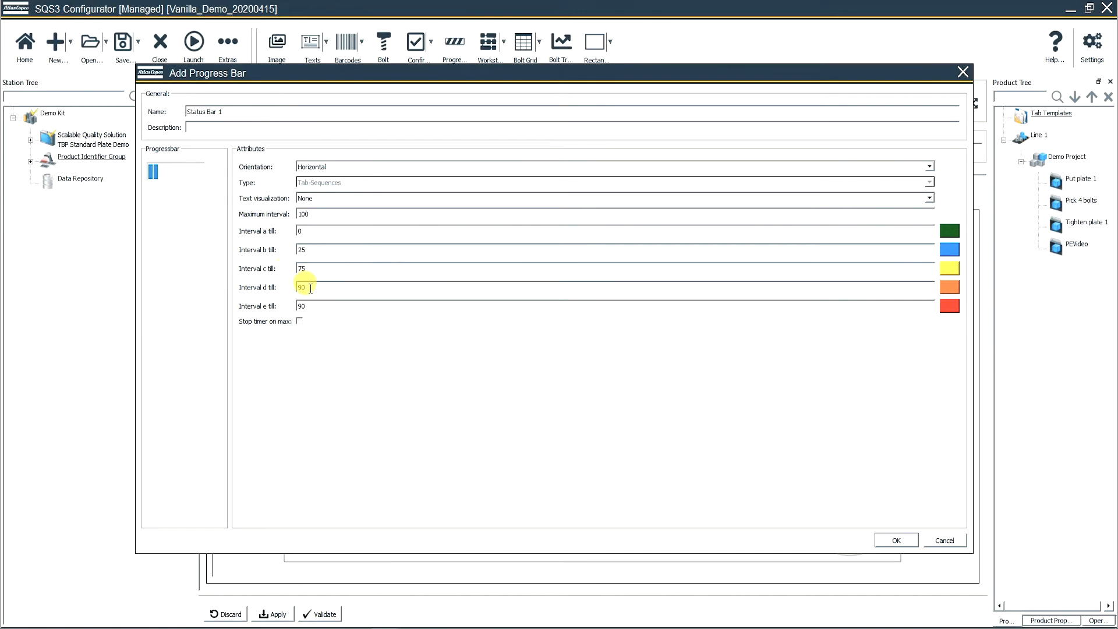
drag(311, 288, 289, 289)
text(8)
drag(311, 306, 271, 300)
Set interval b's colour to light blue #86b1ff.
click(948, 249)
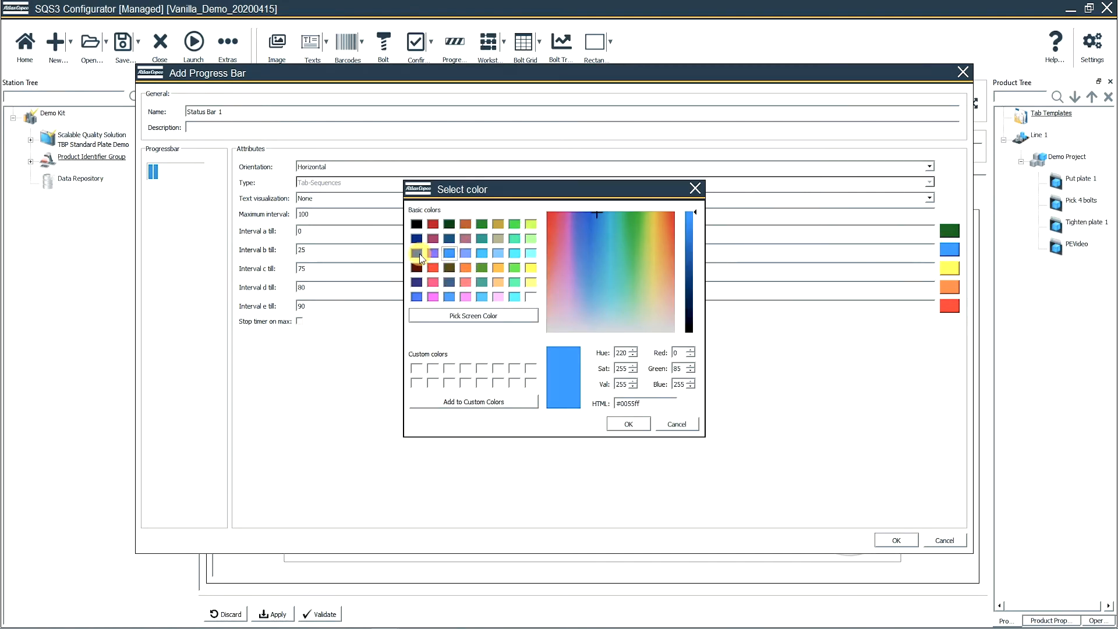
click(597, 275)
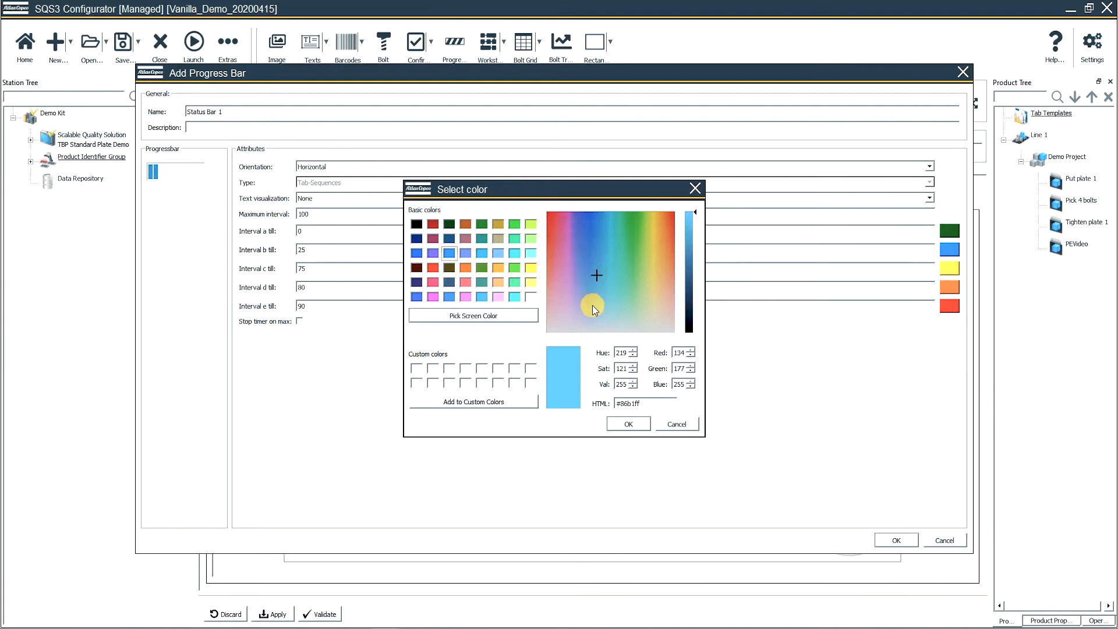
click(628, 424)
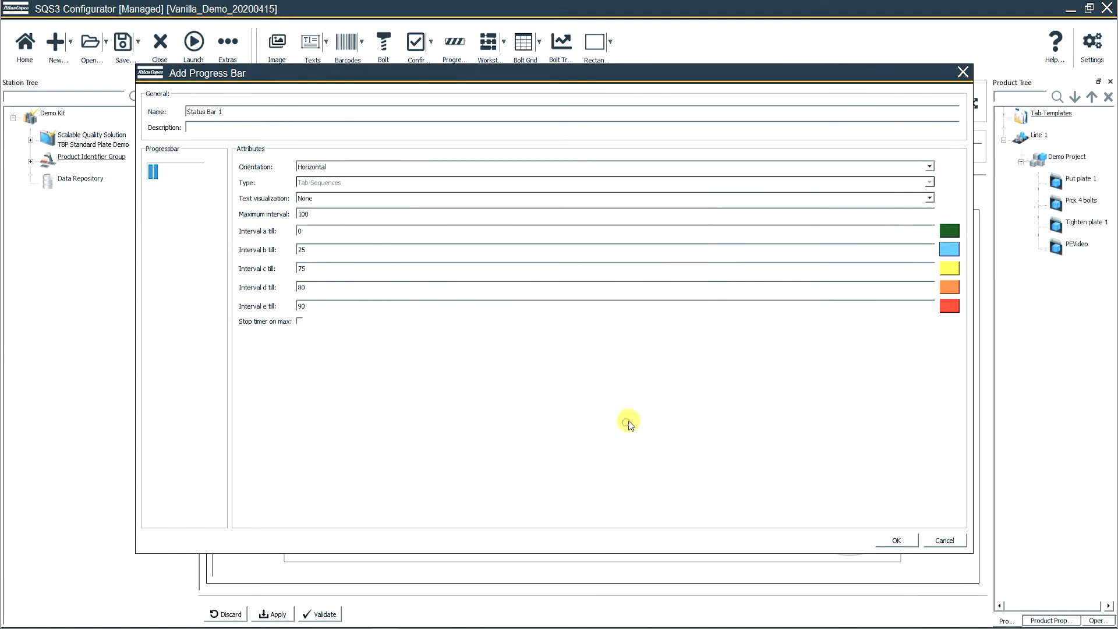
Set interval b's colour to the basic blue #0000ff.
click(950, 248)
click(417, 253)
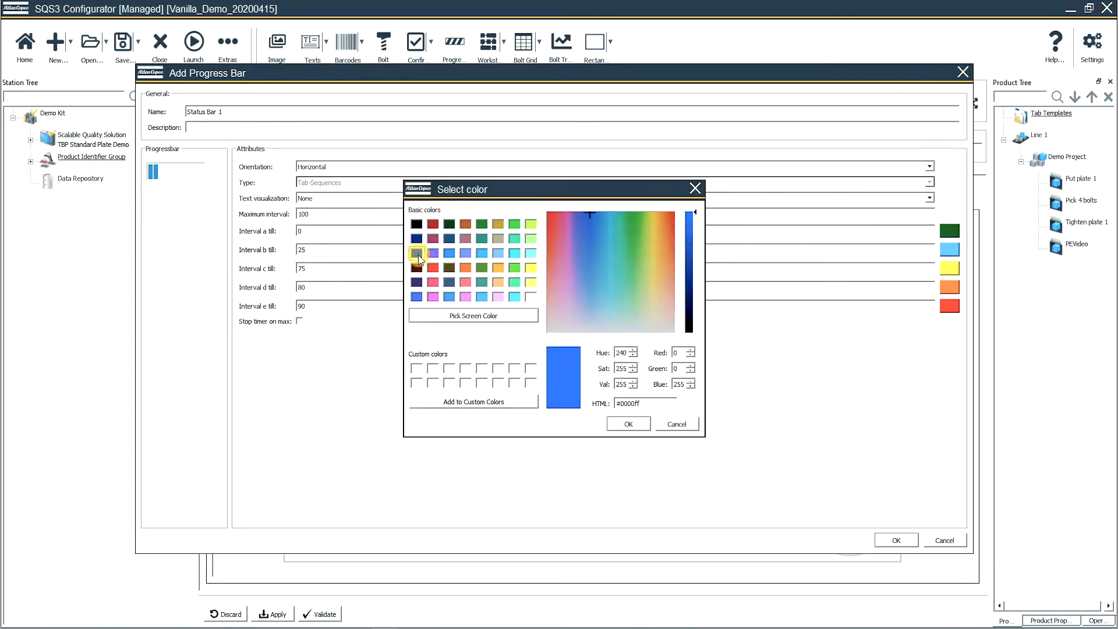
click(623, 425)
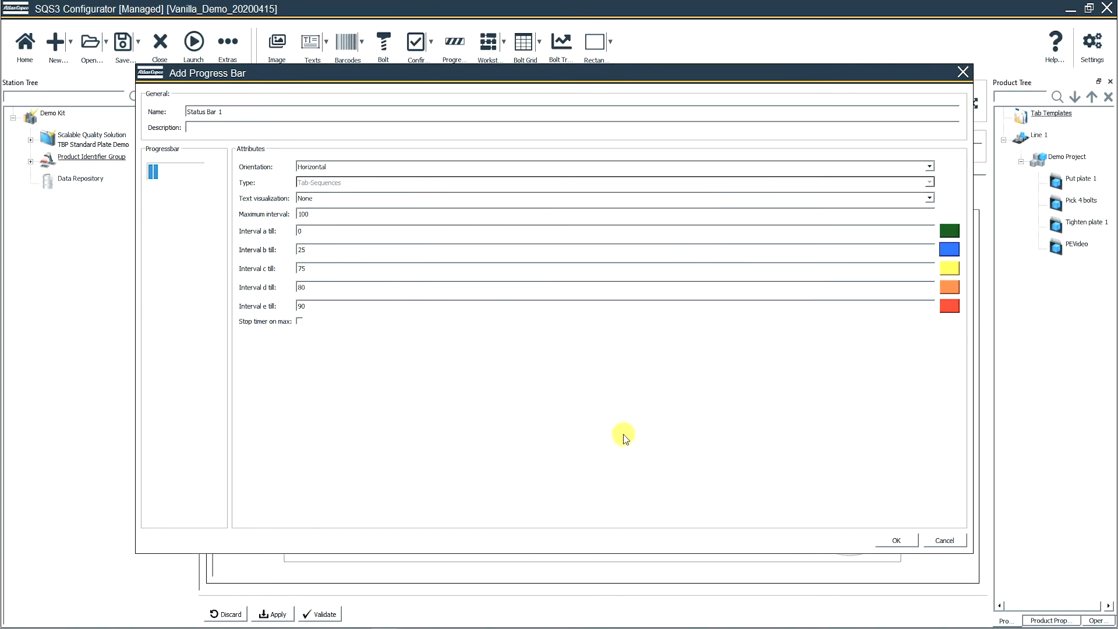
Add the horizontal progress bar to the PEVideo tab and stretch it across the canvas's full width along the upper edge.
click(902, 541)
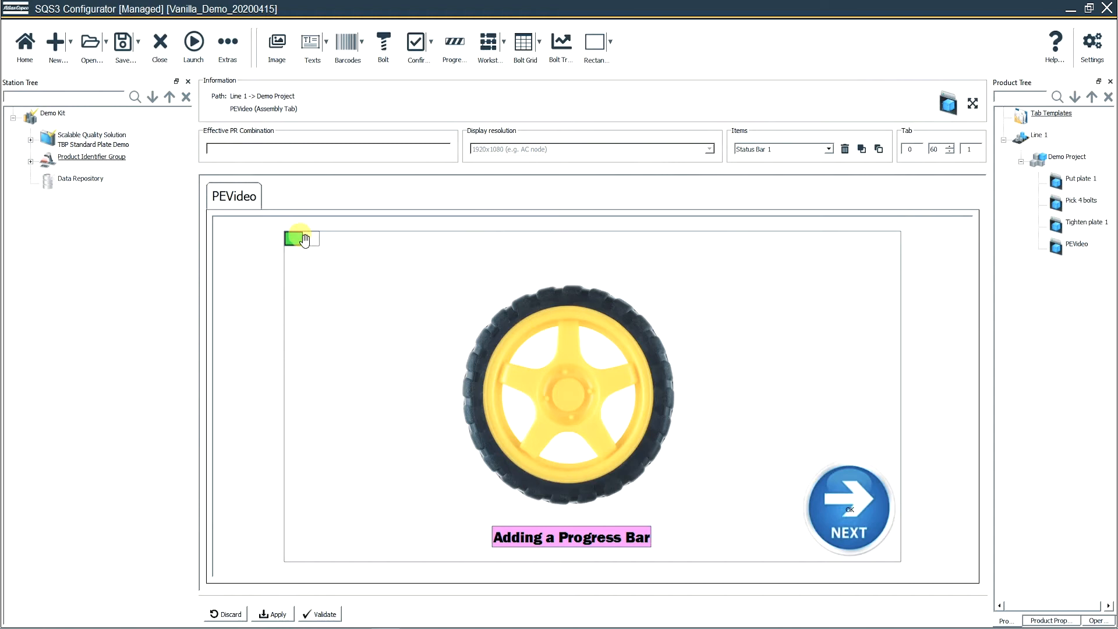
click(306, 245)
drag(305, 243, 895, 268)
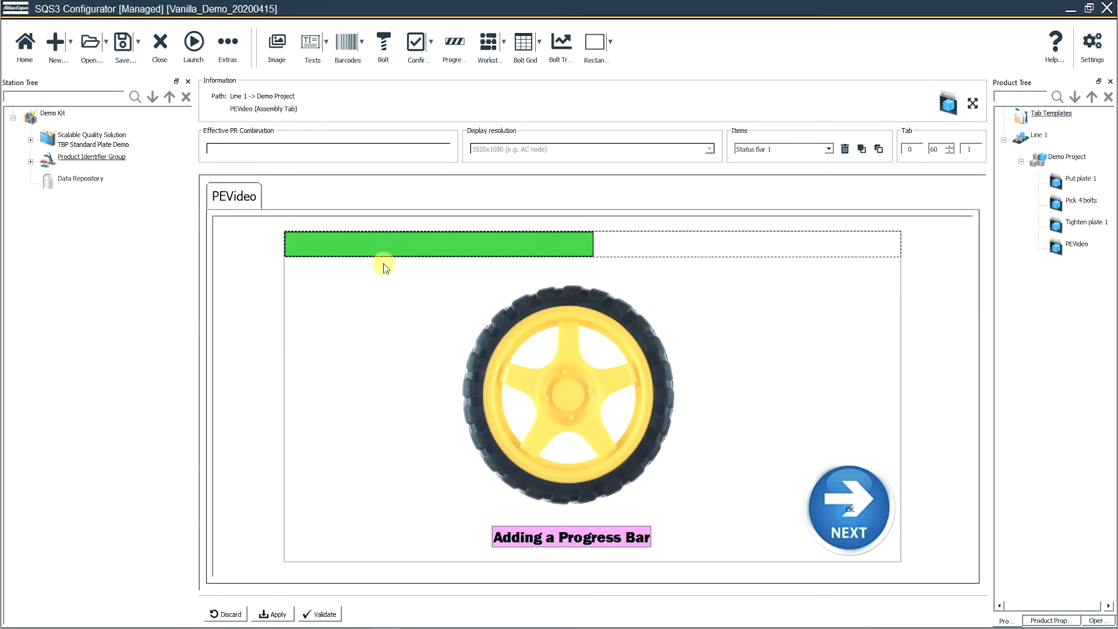
Start a second progress bar named Status Bar 2 with Vertical orientation.
click(458, 57)
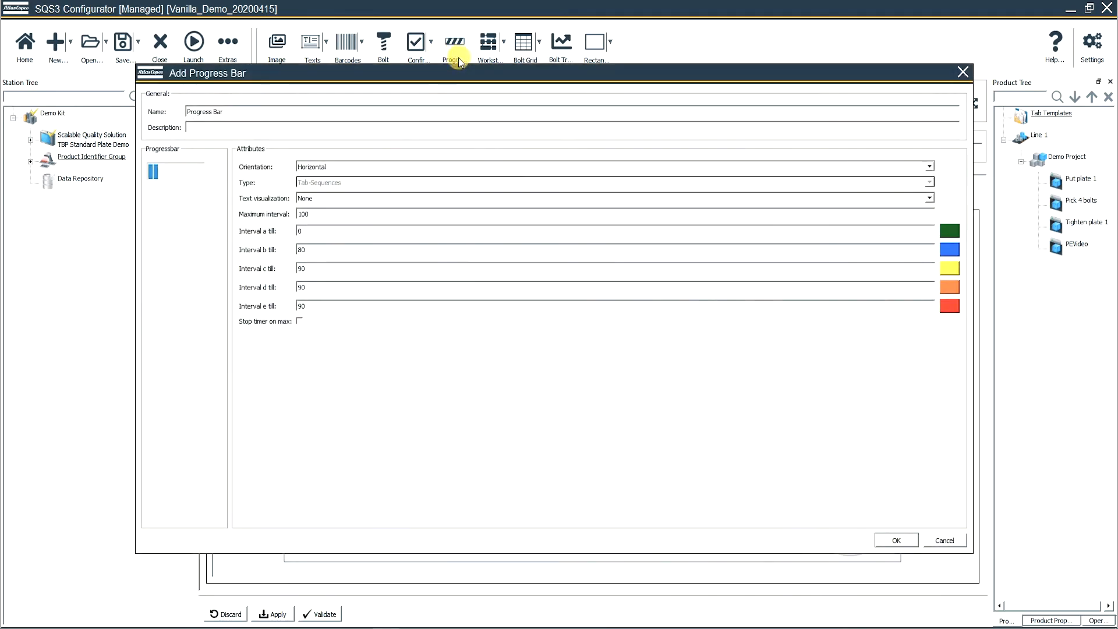
drag(225, 111, 183, 109)
text(Status Bar 2)
click(357, 173)
click(355, 183)
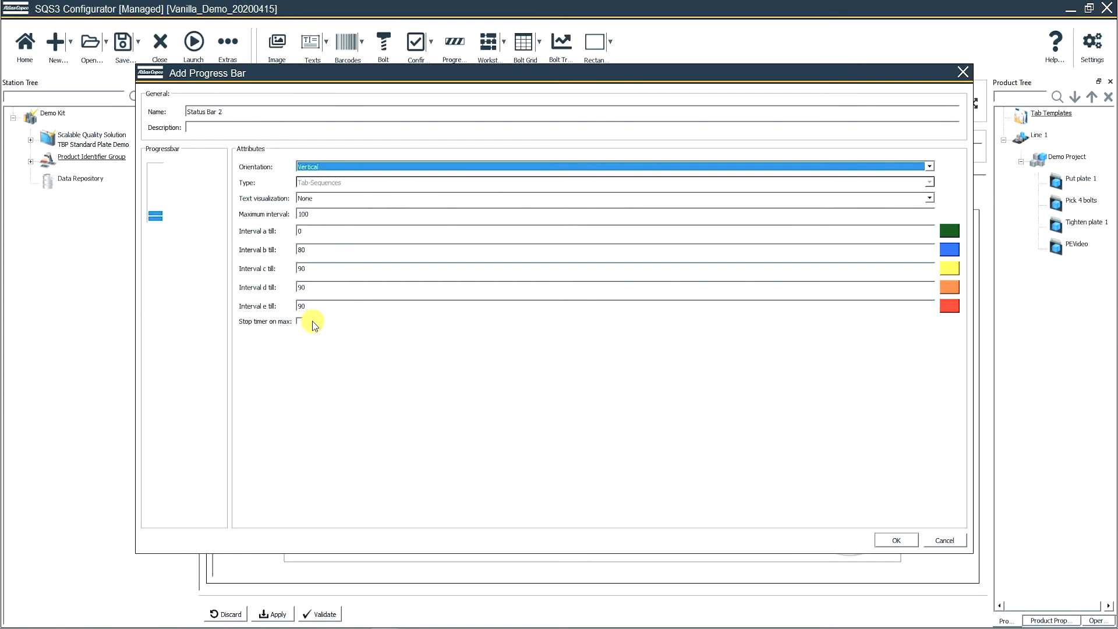
Set Status Bar 2's interval d limit to 80 and interval c limit to 75, and add the bar to the tab.
double_click(297, 287)
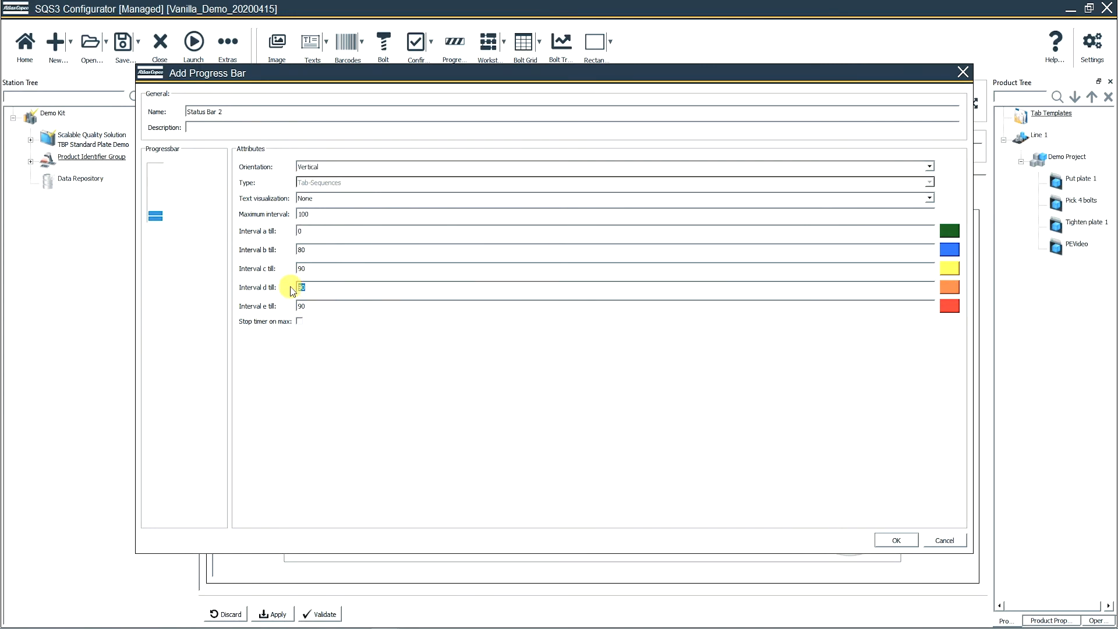
text(80)
double_click(292, 269)
text(75)
double_click(308, 249)
click(897, 540)
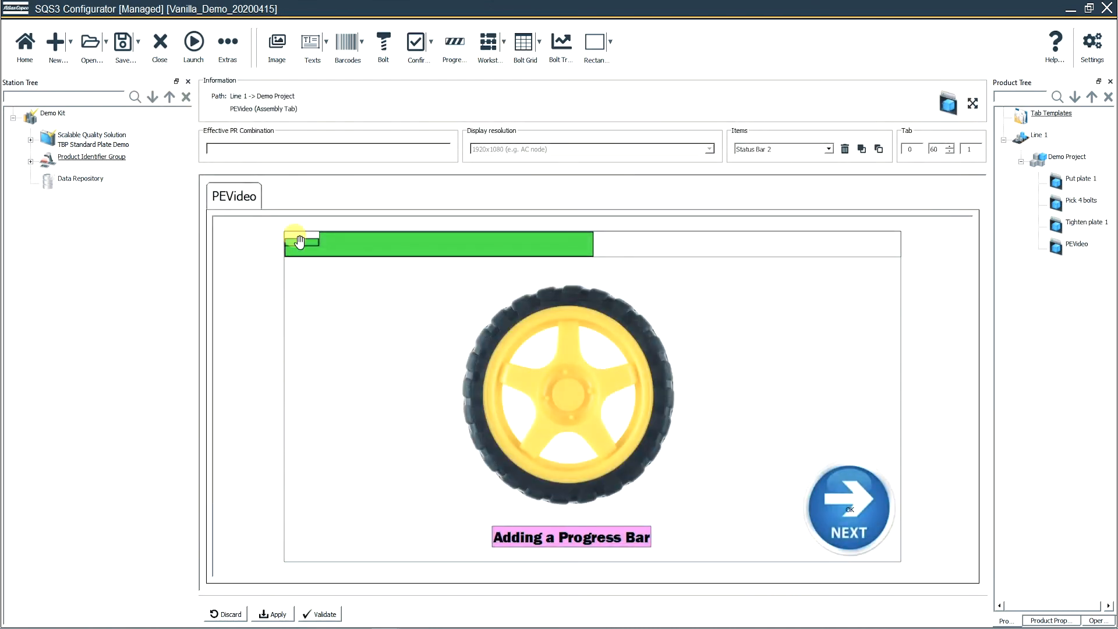
Stretch Status Bar 2 to the canvas's full height along its left edge and narrow it slightly.
drag(300, 241, 299, 563)
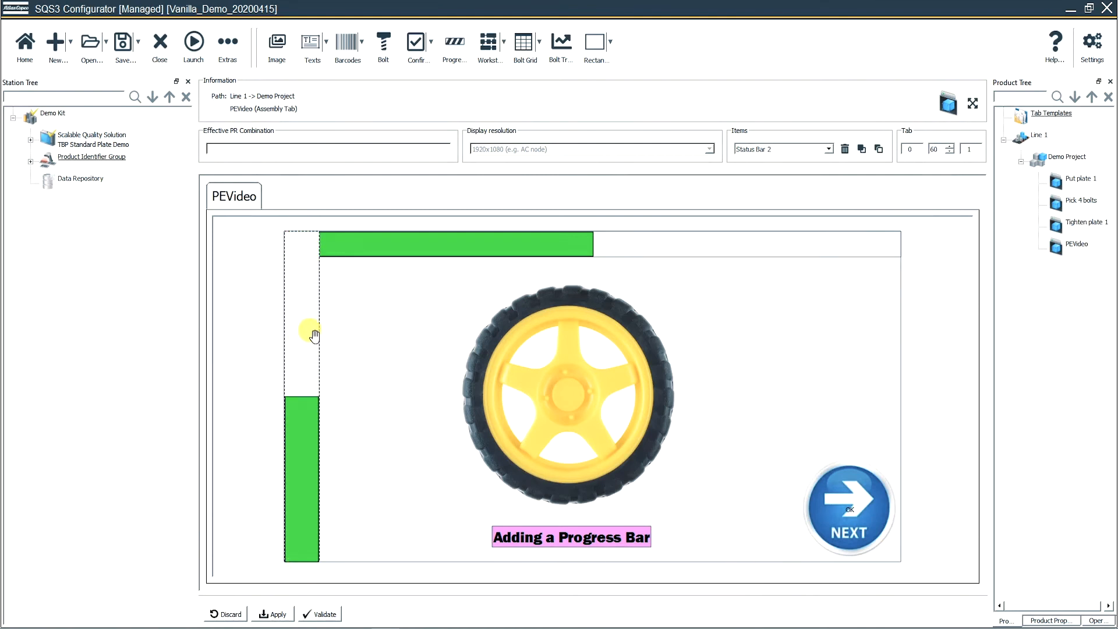
mouse_move(319, 332)
mouse_down()
mouse_move(290, 333)
mouse_move(899, 342)
mouse_move(309, 345)
mouse_up()
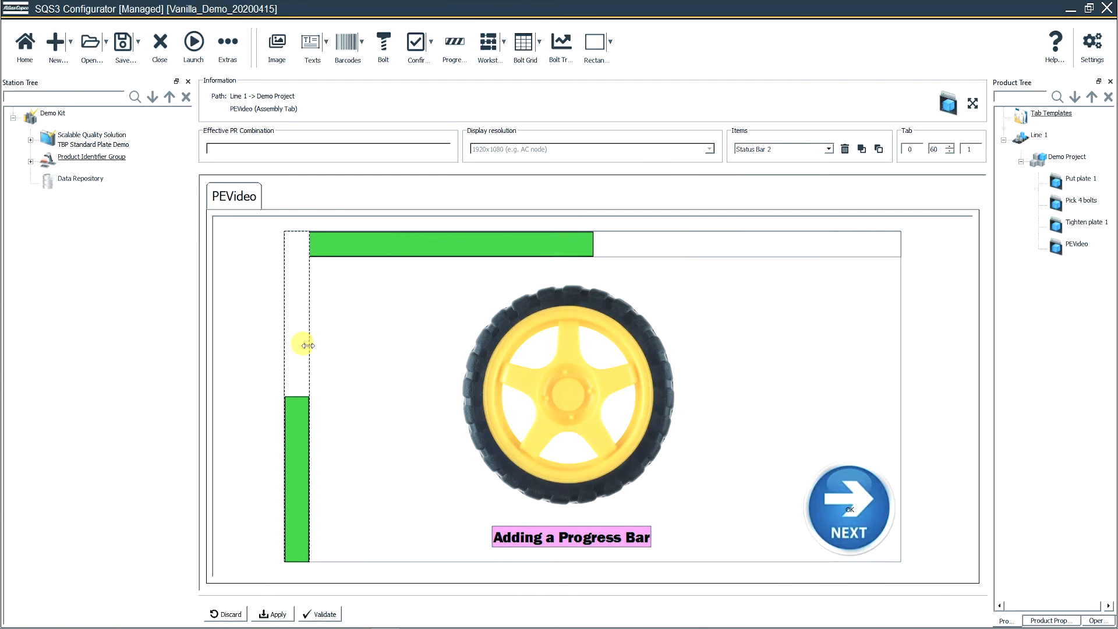
Try both bars across the middle of the wheel image, and return them to the canvas's left and upper edges.
drag(299, 342, 569, 347)
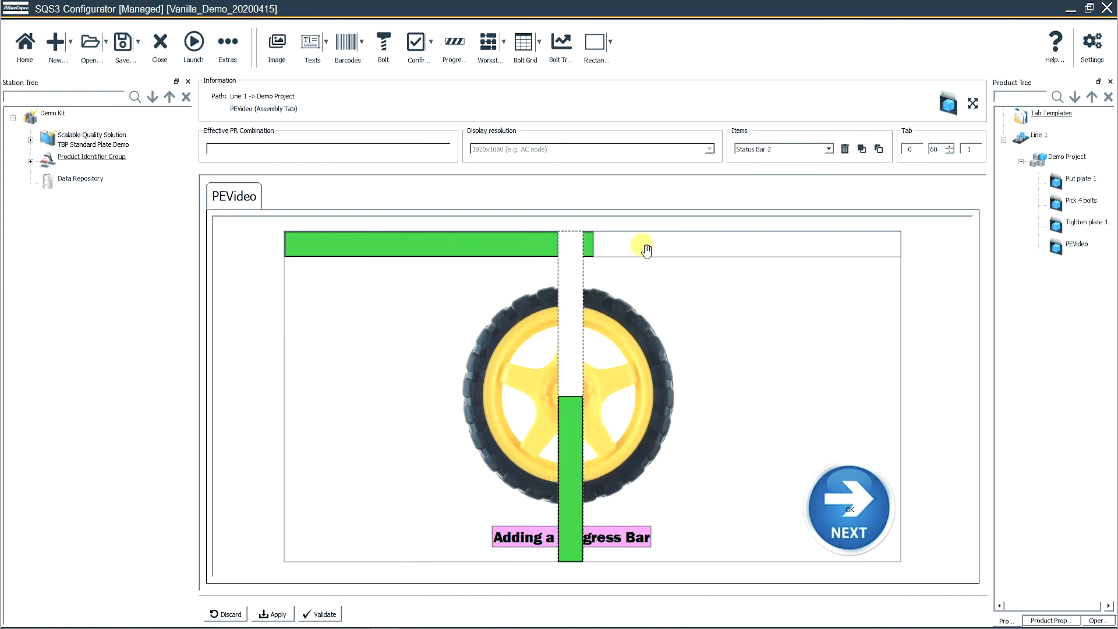
drag(643, 245, 640, 392)
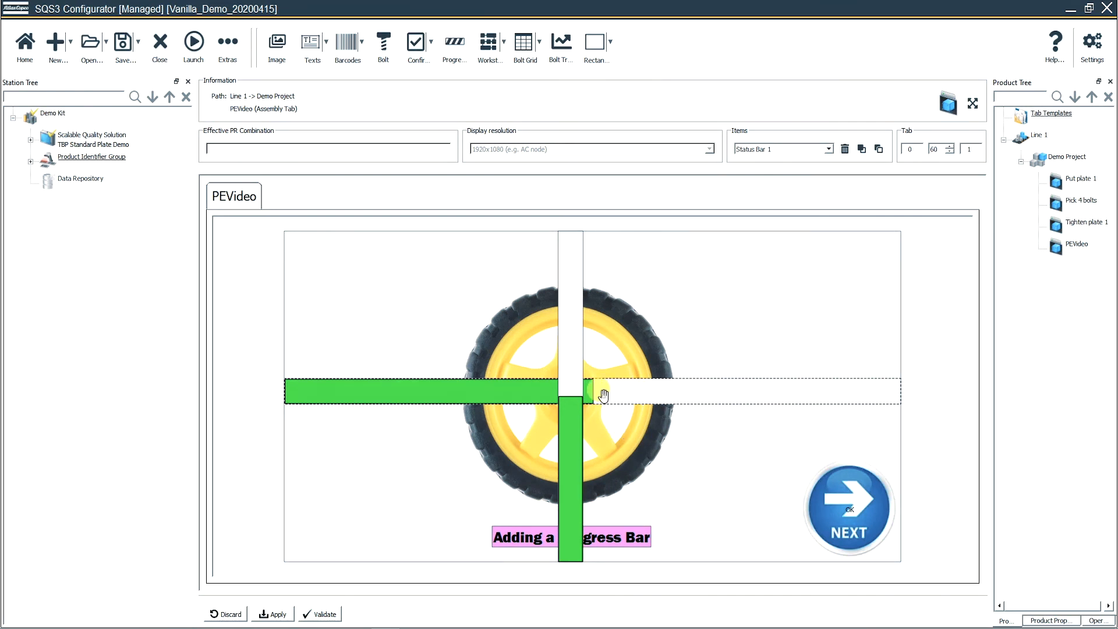
drag(603, 395, 592, 242)
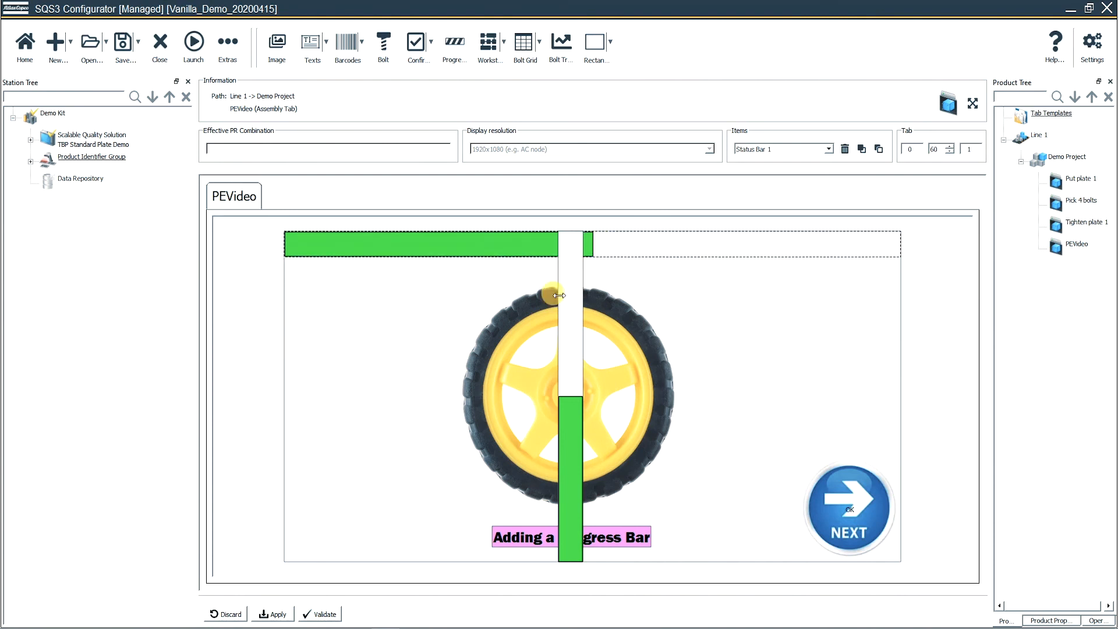
drag(564, 297, 285, 305)
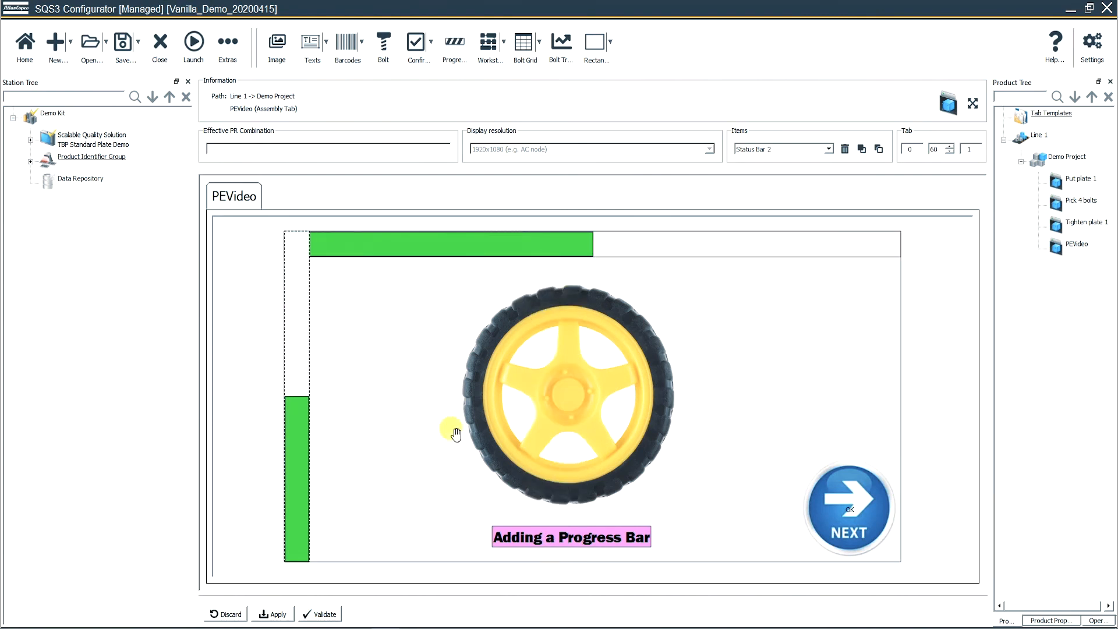
Apply the layout changes to the PEVideo tab.
click(271, 614)
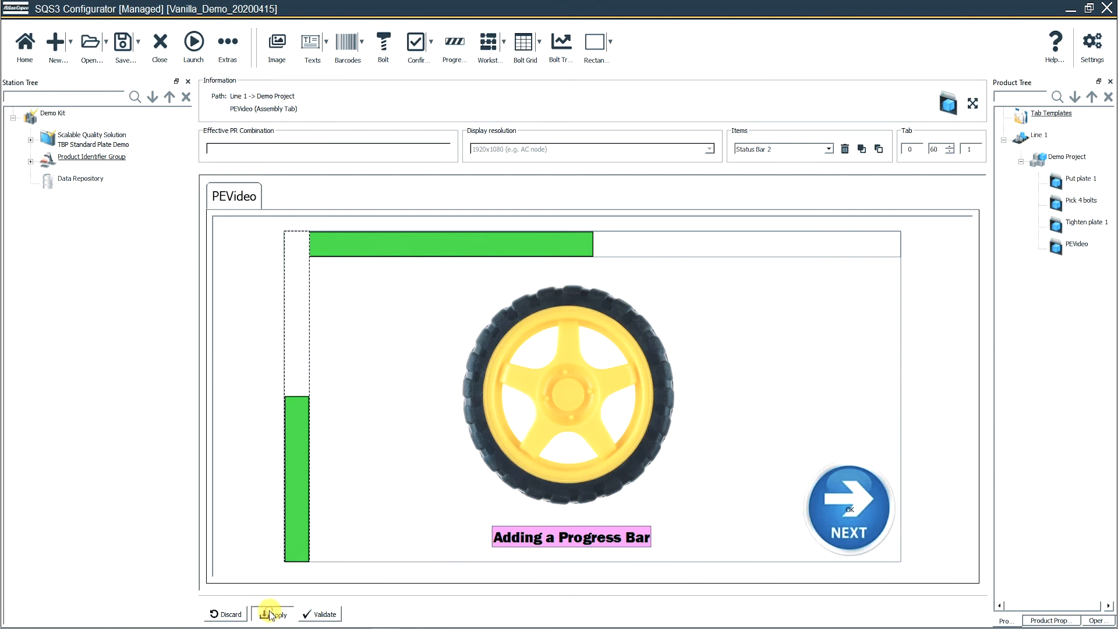